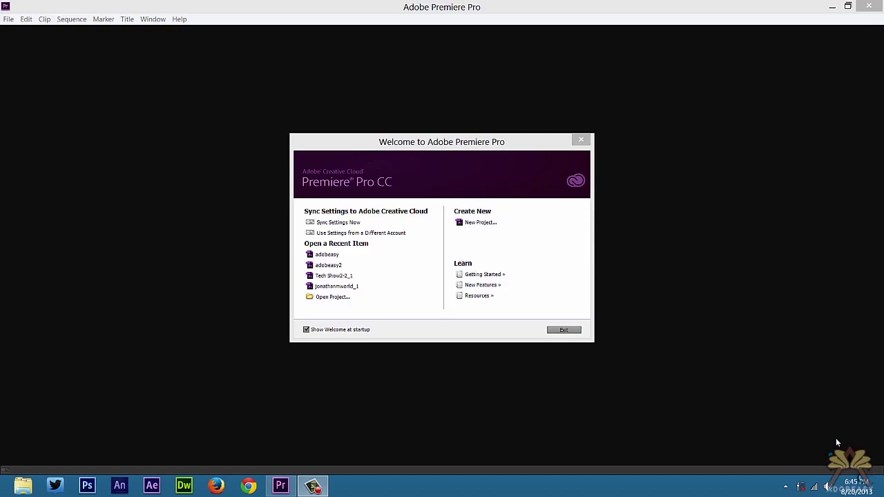
Create a new project named 'adobeasy', overwriting the existing one in the Adobeasy desktop folder
{"action": "left_click", "coordinate": [476, 229]}
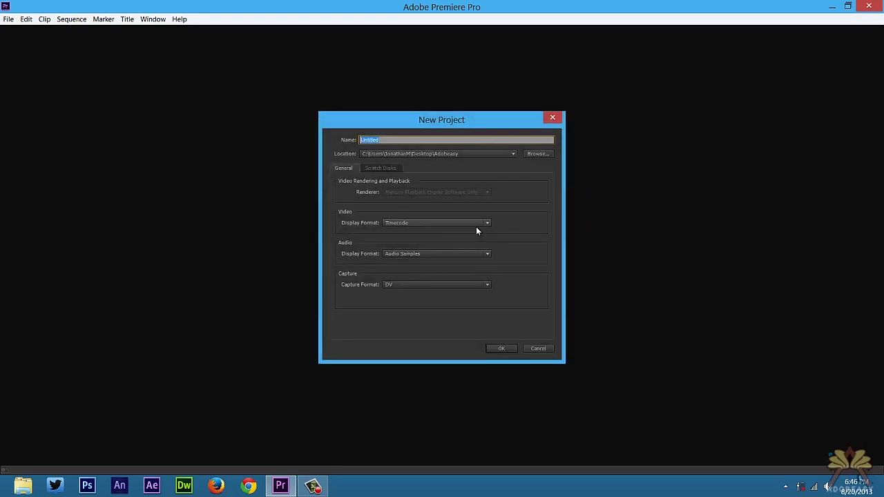
{"action": "type", "text": "adobeasy"}
{"action": "left_click", "coordinate": [499, 350]}
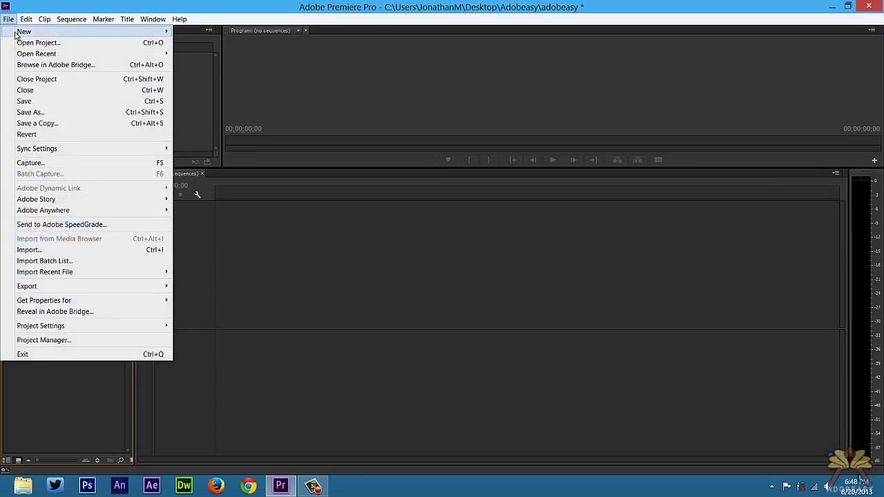
Create Sequence 01 from the Digital SLR > 720p > DSLR 720p60 preset
{"action": "mouse_move", "coordinate": [67, 32]}
{"action": "left_click", "coordinate": [228, 43]}
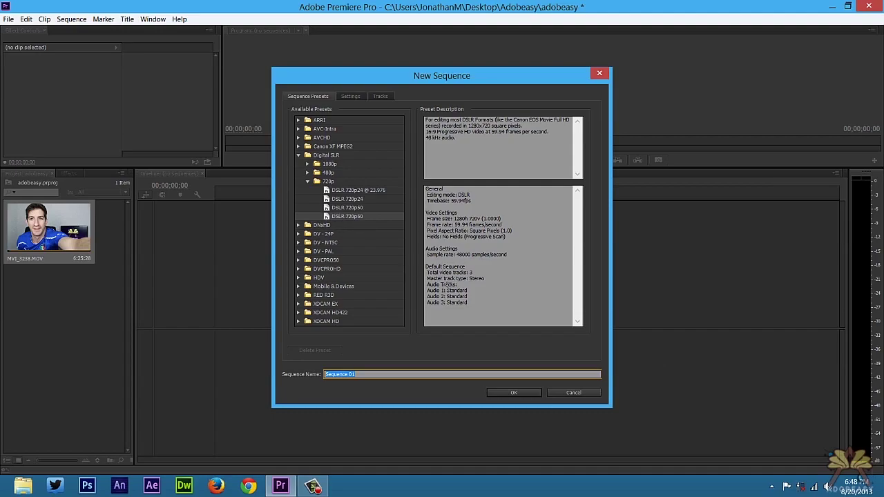
{"action": "left_click", "coordinate": [515, 392]}
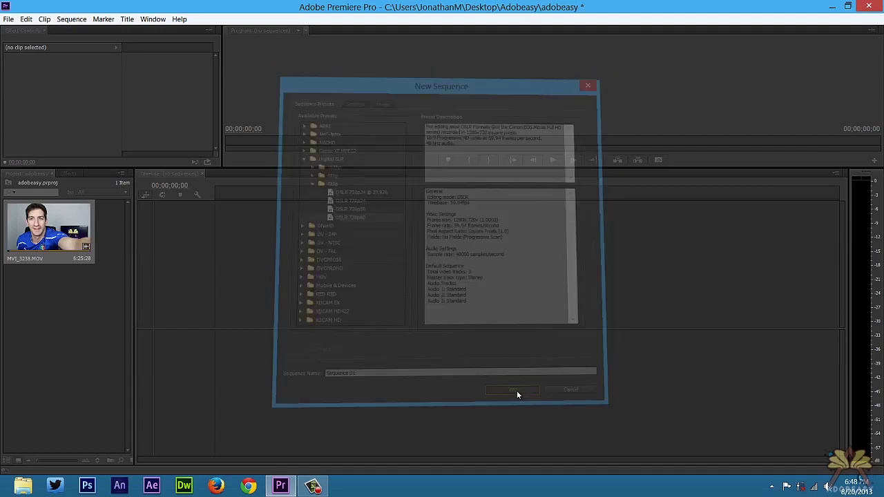
Place MVI_3238.MOV on the timeline and enlarge the video and audio track heights
{"action": "left_click_drag", "start_coordinate": [254, 325], "coordinate": [255, 324]}
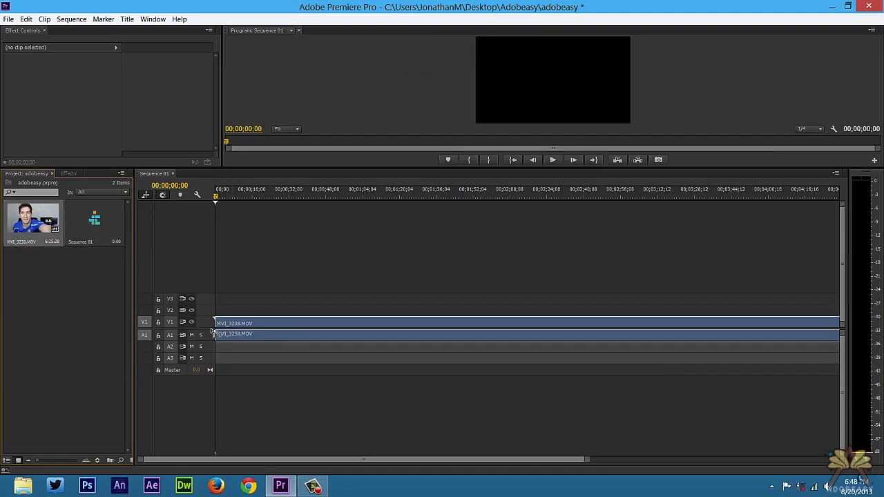
{"action": "left_click_drag", "start_coordinate": [203, 294], "coordinate": [223, 217]}
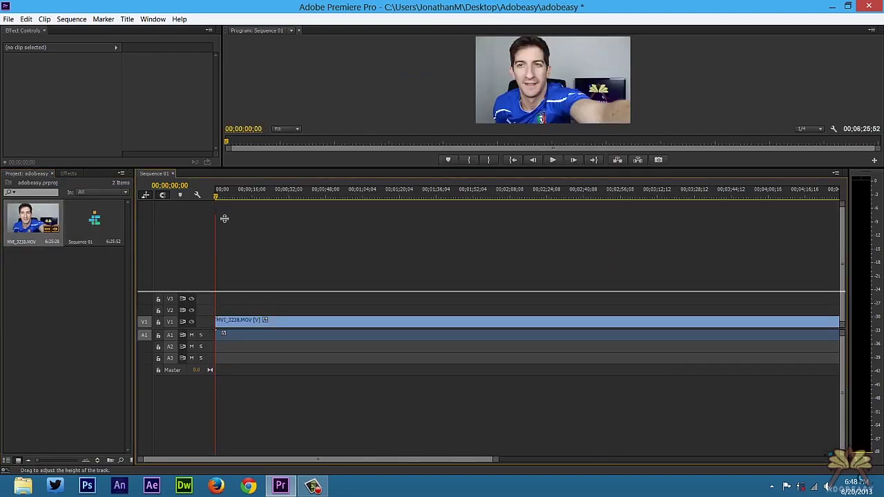
{"action": "left_click_drag", "start_coordinate": [209, 298], "coordinate": [214, 261]}
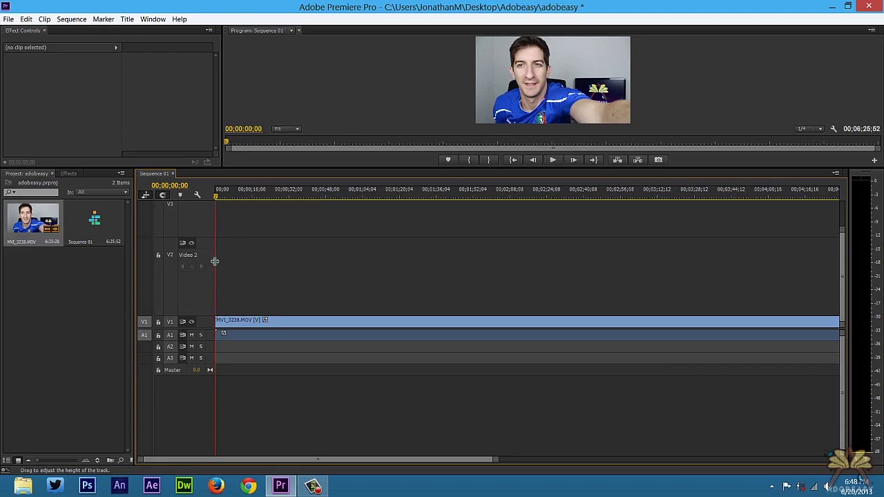
{"action": "double_click", "coordinate": [209, 359]}
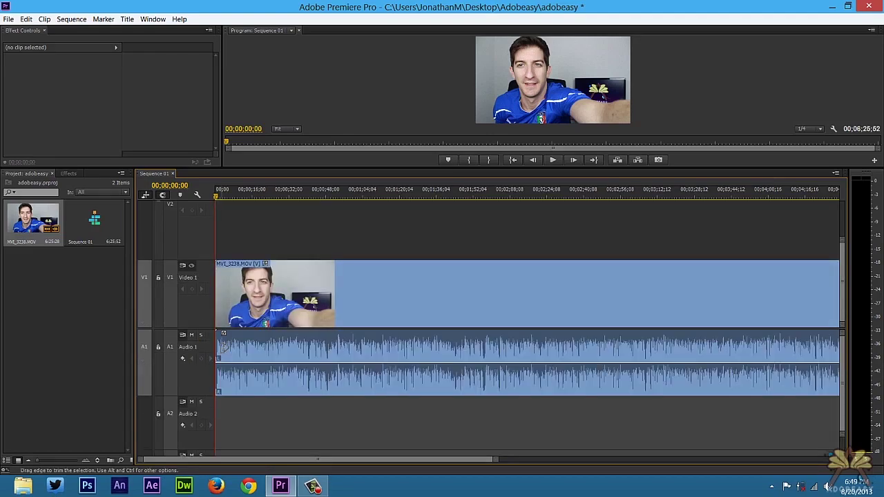
{"action": "key", "text": "shift+equal"}
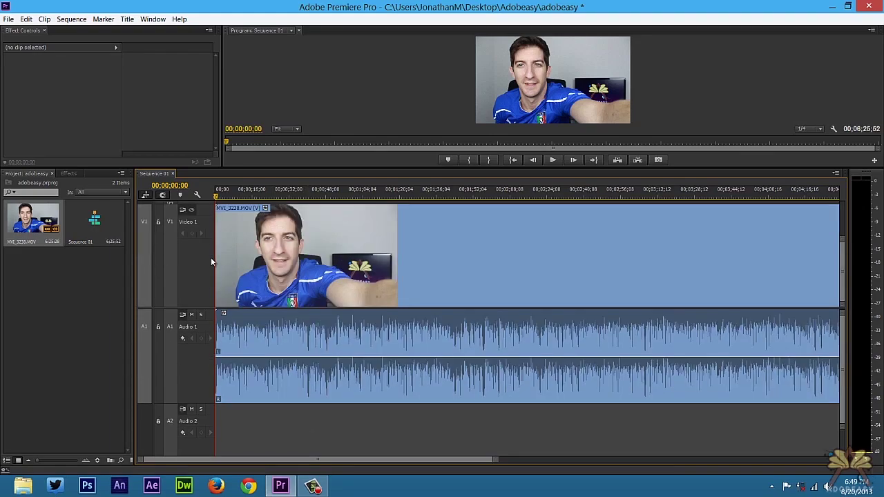
Razor the clip in two at 00;00;41;34 and bring up the edit point's trim options
{"action": "left_click", "coordinate": [312, 200]}
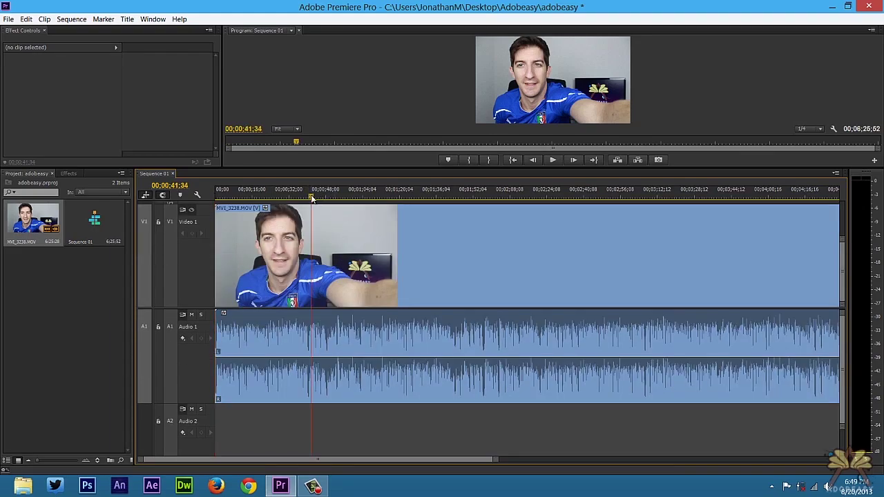
{"action": "key", "text": "c"}
{"action": "left_click", "coordinate": [311, 247]}
{"action": "key", "text": "v"}
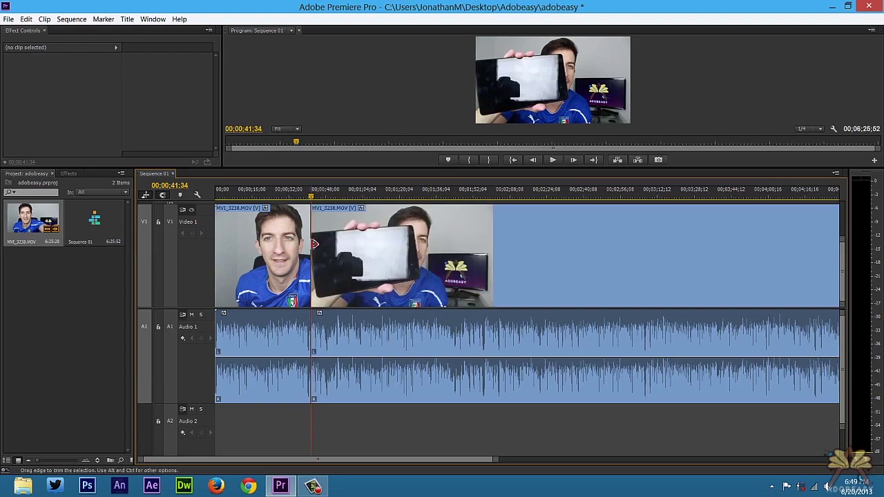
{"action": "right_click", "coordinate": [314, 244]}
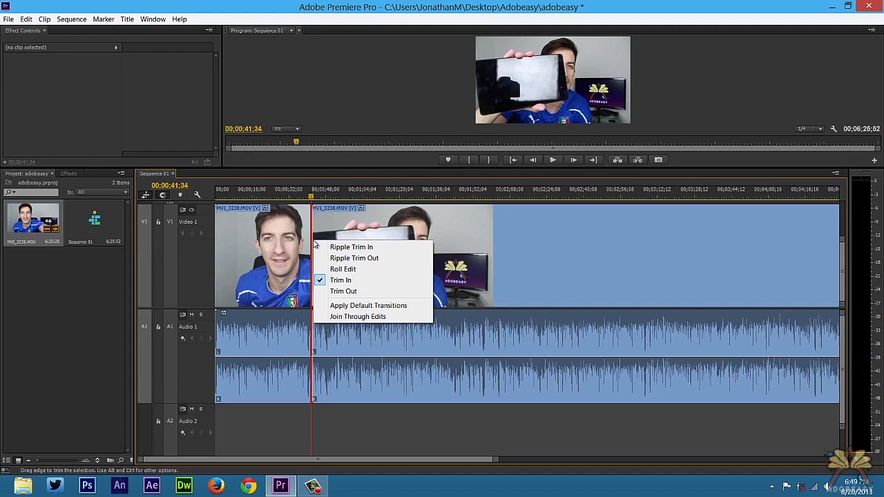
{"action": "right_click", "coordinate": [317, 236]}
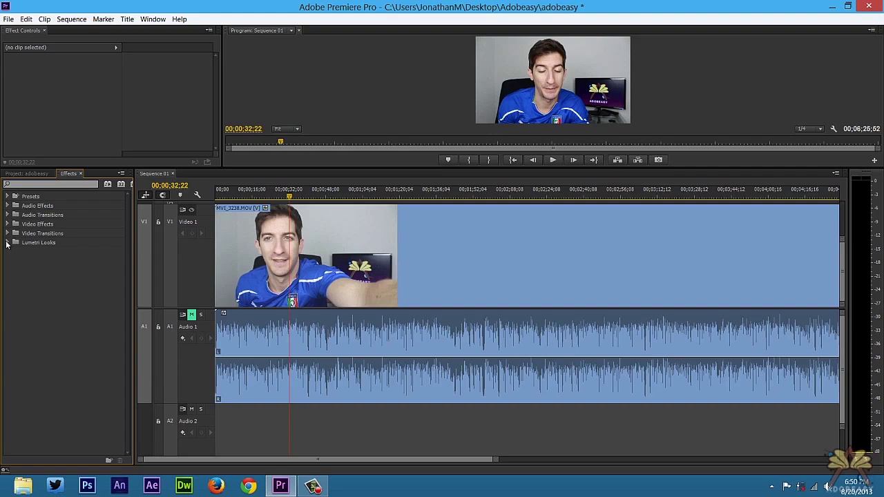
Preview the Back in the Day Lumetri look on the clip, then undo it
{"action": "left_click", "coordinate": [6, 243]}
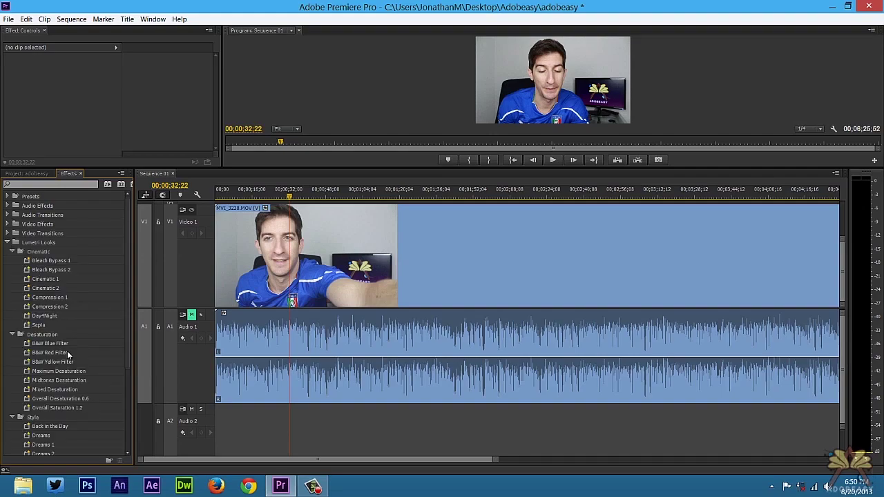
{"action": "scroll", "coordinate": [67, 354], "scroll_direction": "down", "scroll_amount": 3}
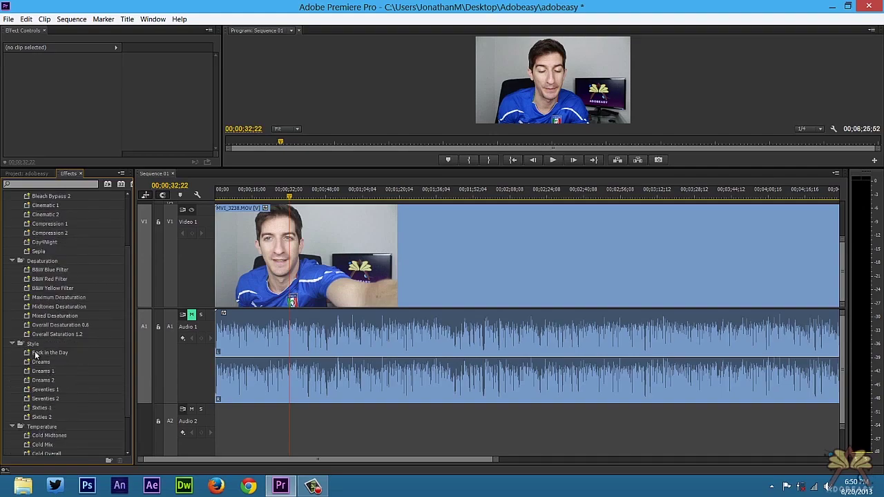
{"action": "left_click_drag", "start_coordinate": [41, 357], "coordinate": [387, 277]}
{"action": "left_click", "coordinate": [281, 196]}
{"action": "left_click_drag", "start_coordinate": [290, 197], "coordinate": [310, 196]}
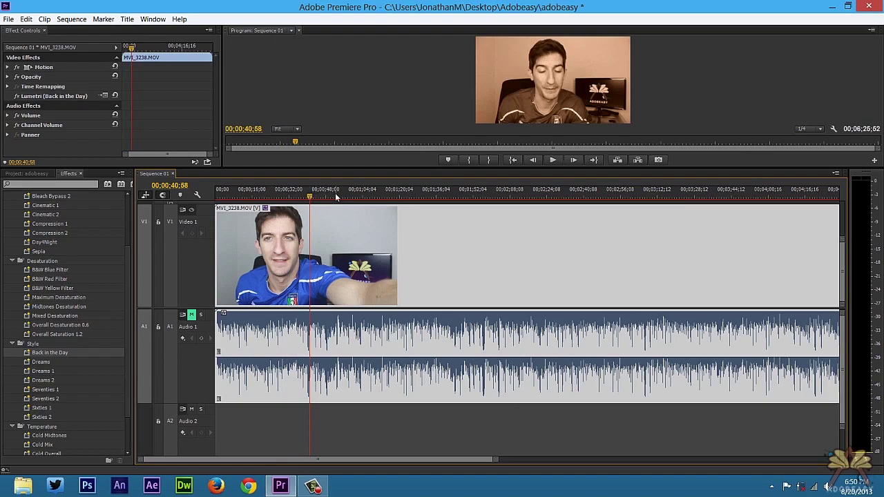
{"action": "left_click", "coordinate": [357, 198]}
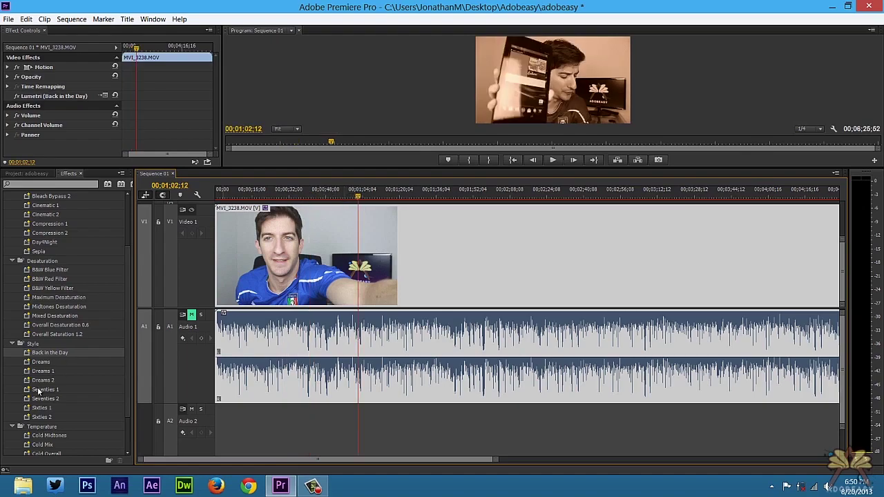
{"action": "key", "text": "ctrl+z"}
Try the Dreams 1 and Dreams looks on the clip, undoing each
{"action": "left_click_drag", "start_coordinate": [50, 373], "coordinate": [383, 260]}
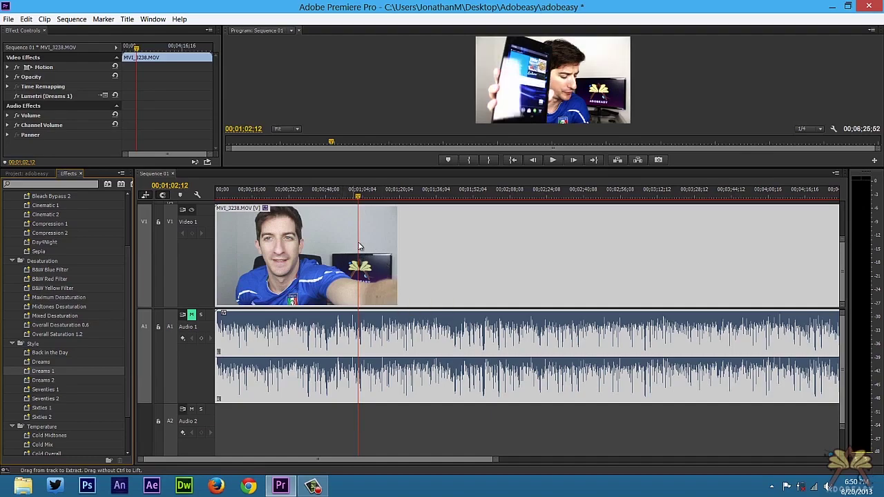
{"action": "key", "text": "ctrl+z"}
{"action": "left_click", "coordinate": [350, 197]}
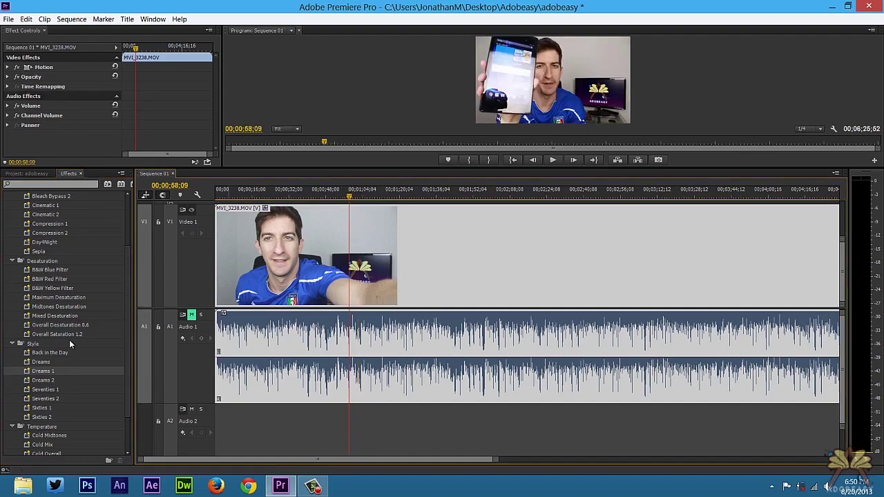
{"action": "left_click_drag", "start_coordinate": [42, 362], "coordinate": [368, 247]}
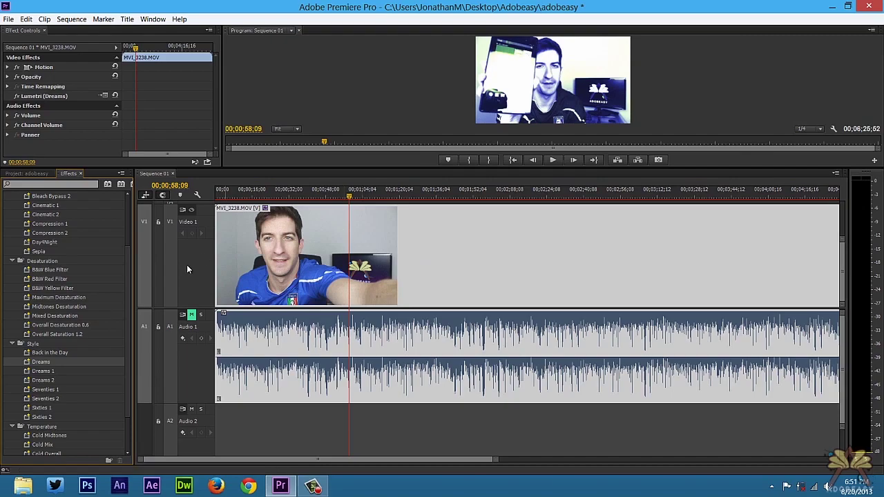
{"action": "key", "text": "ctrl+z"}
Try the Seventies 1 and Sixties 1 looks on the clip, undoing each
{"action": "left_click_drag", "start_coordinate": [42, 389], "coordinate": [350, 271]}
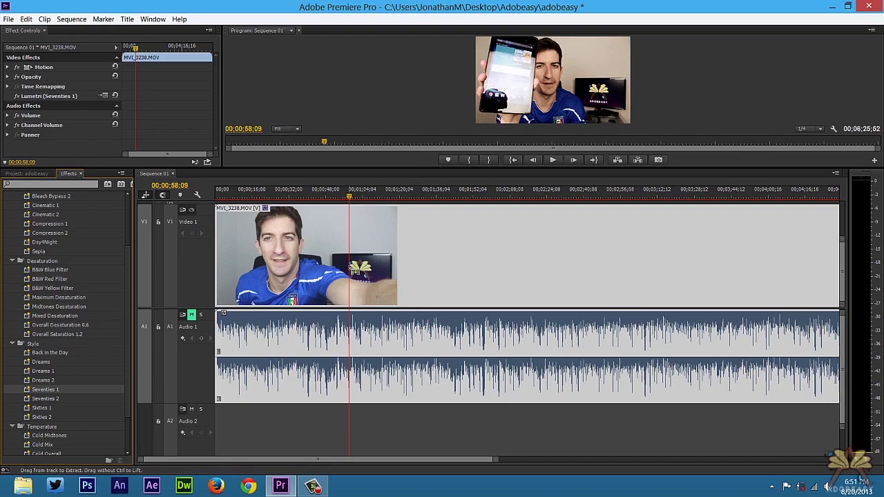
{"action": "key", "text": "ctrl+z"}
{"action": "left_click", "coordinate": [47, 408]}
{"action": "left_click_drag", "start_coordinate": [46, 408], "coordinate": [352, 273]}
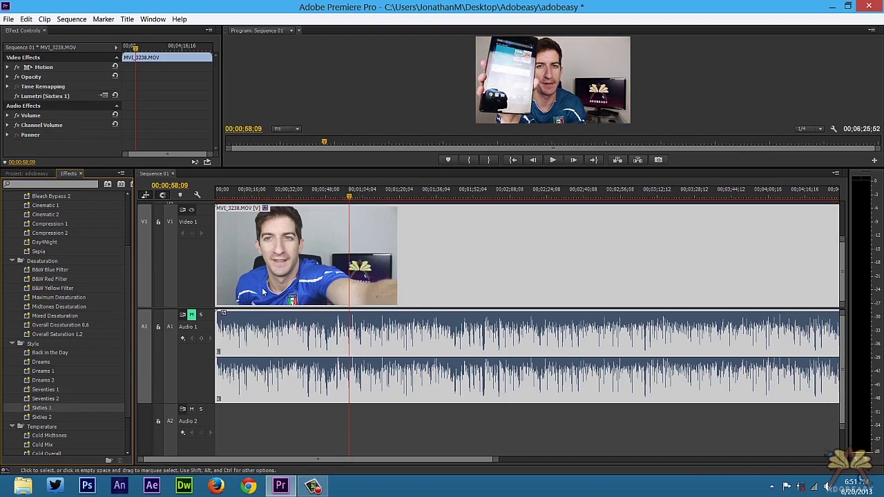
{"action": "key", "text": "ctrl+z"}
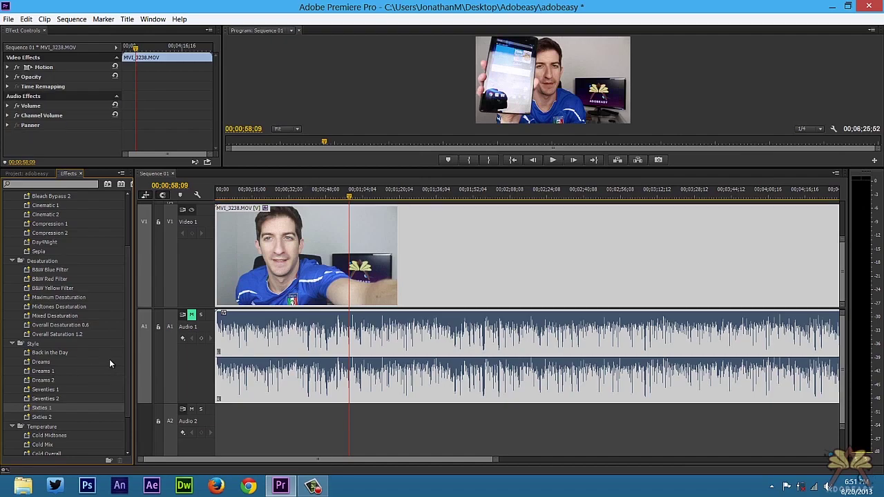
{"action": "scroll", "coordinate": [109, 363], "scroll_direction": "up", "scroll_amount": 3}
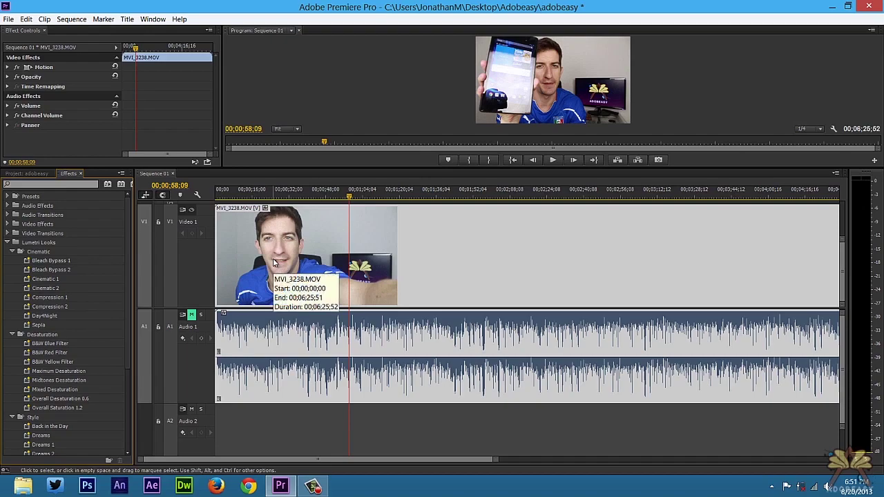
{"action": "left_click", "coordinate": [819, 129]}
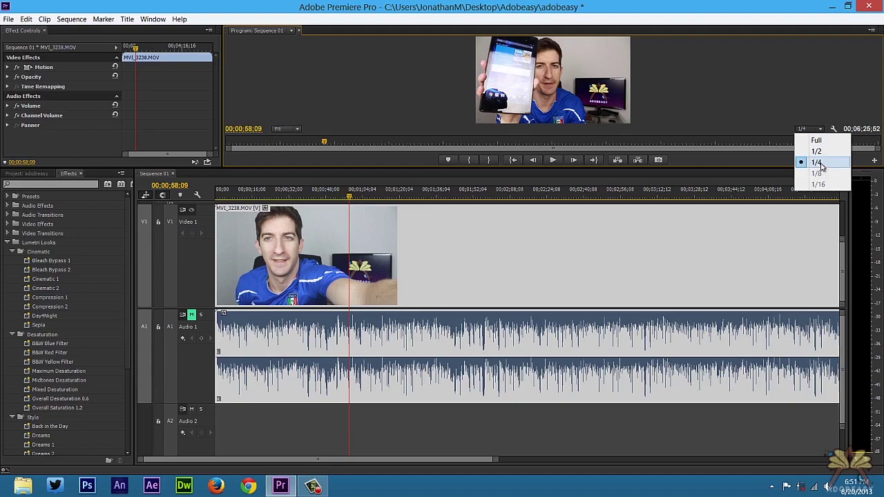
{"action": "left_click", "coordinate": [817, 163]}
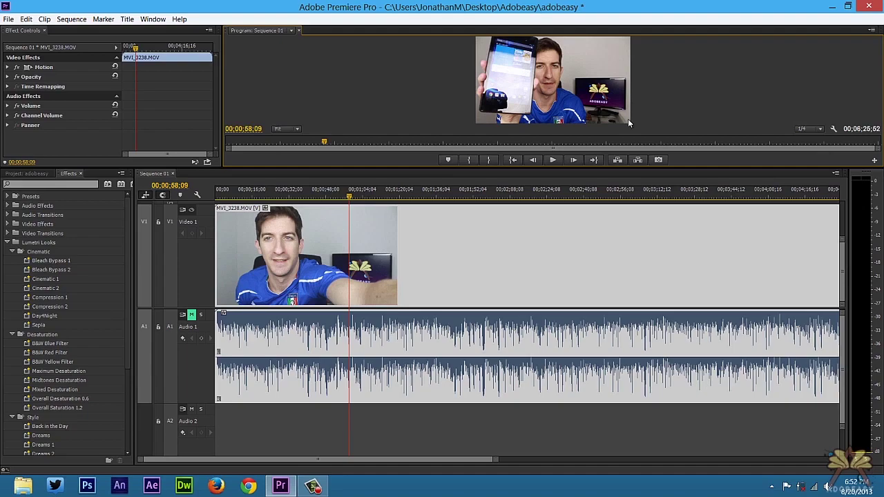
Play Sequence 01 briefly, then stop with the playhead at 00;00;56;09
{"action": "key", "text": "space"}
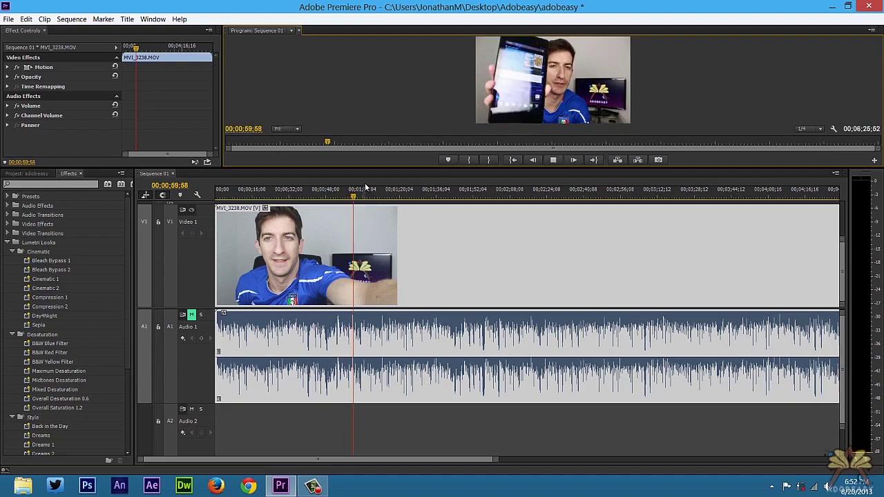
{"action": "left_click", "coordinate": [343, 198]}
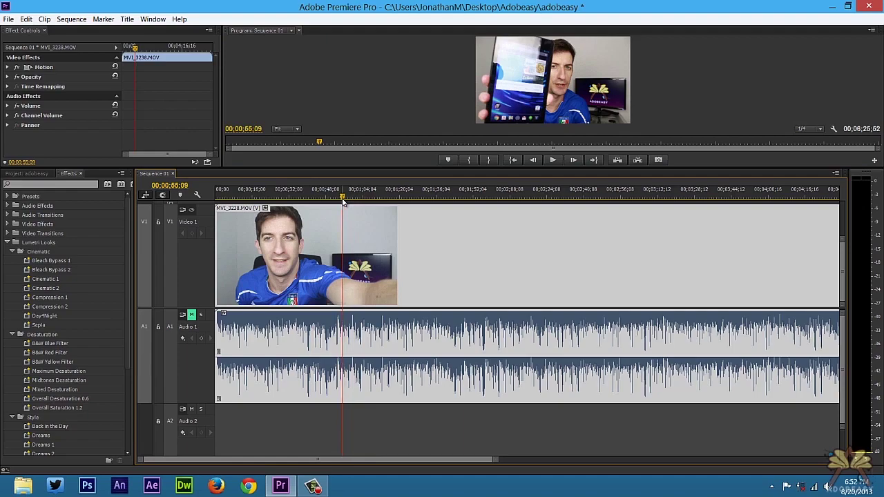